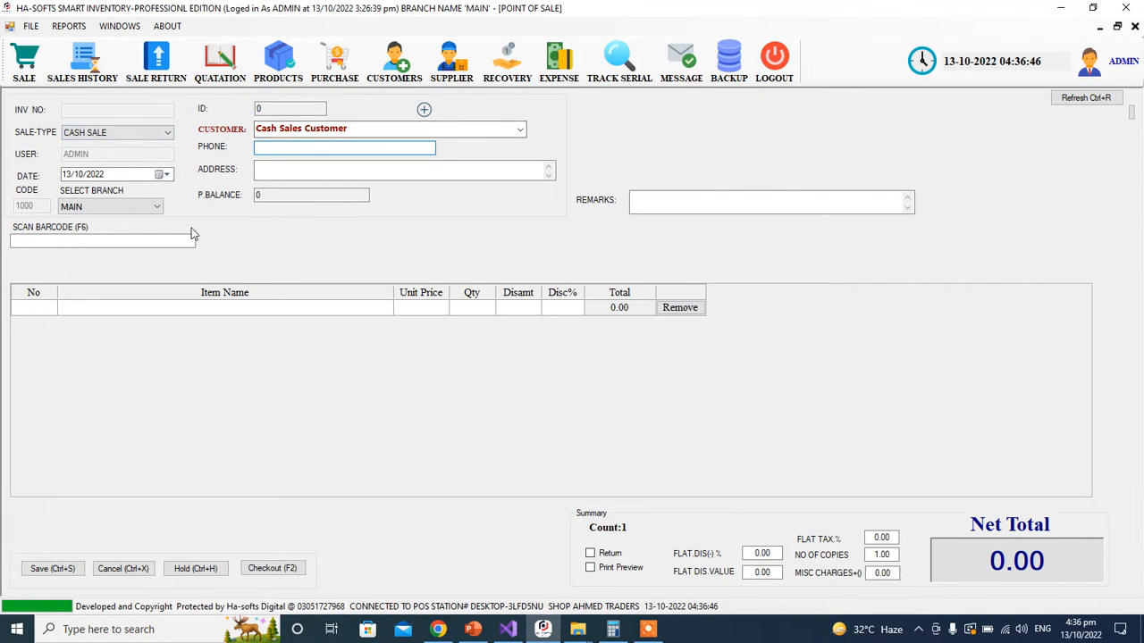
Step: Switch the sale type to CREDIT SALE and enter the new customer's name and phone number
left_click(112, 133)
left_click(104, 156)
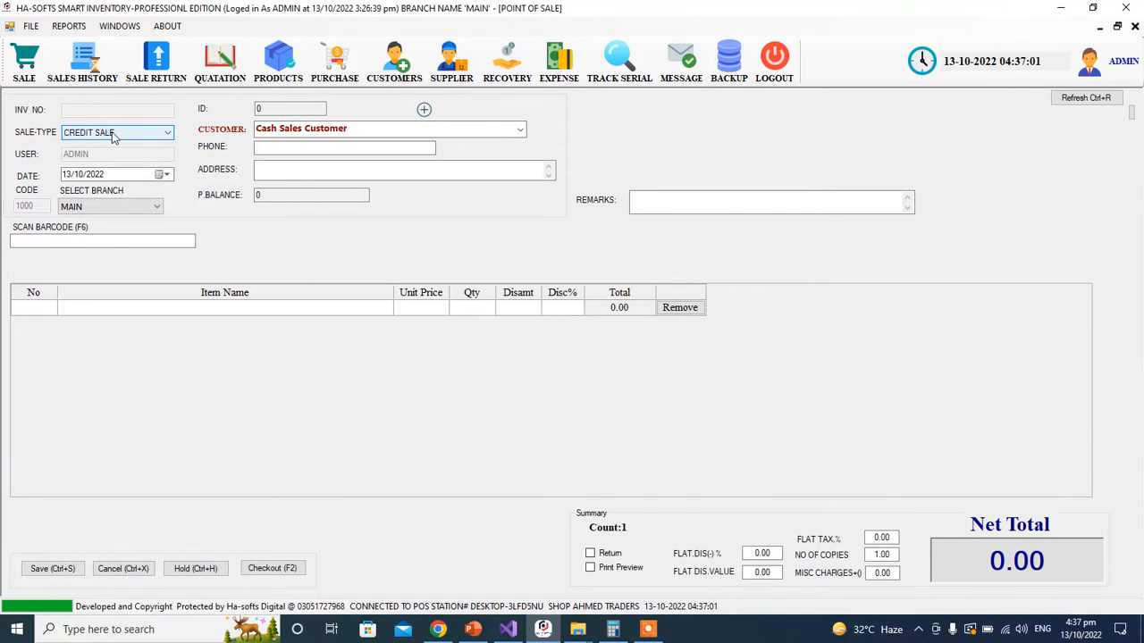
left_click(113, 134)
left_click(105, 157)
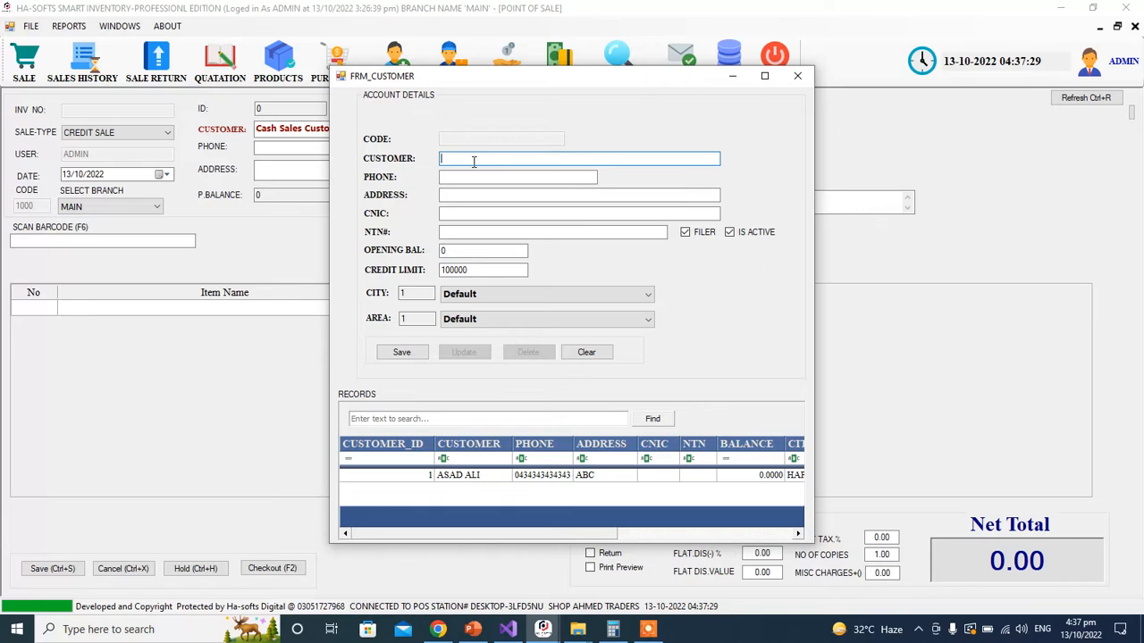
left_click(511, 176)
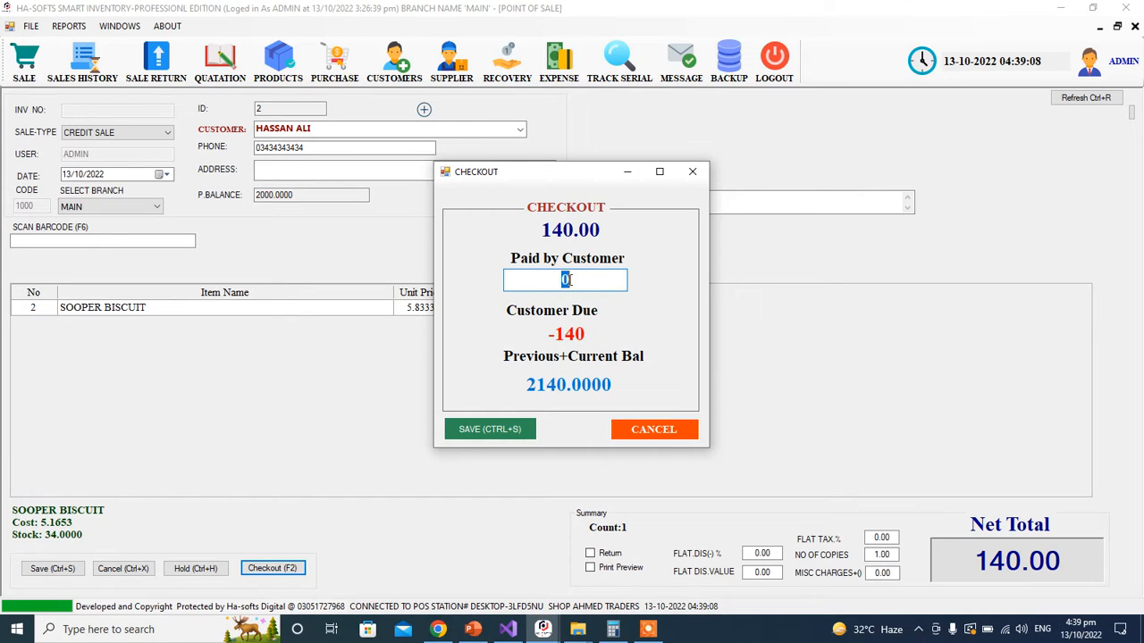
Step: Enter 100 as the amount paid by the customer, leaving 40 due
type("0")
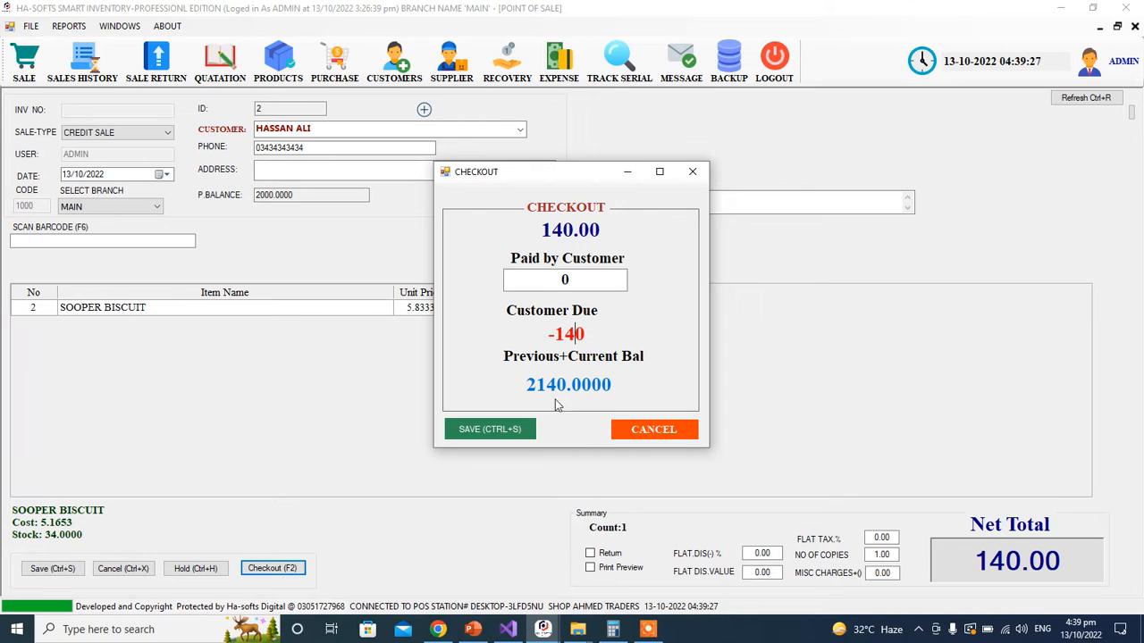
left_click(575, 281)
type("100")
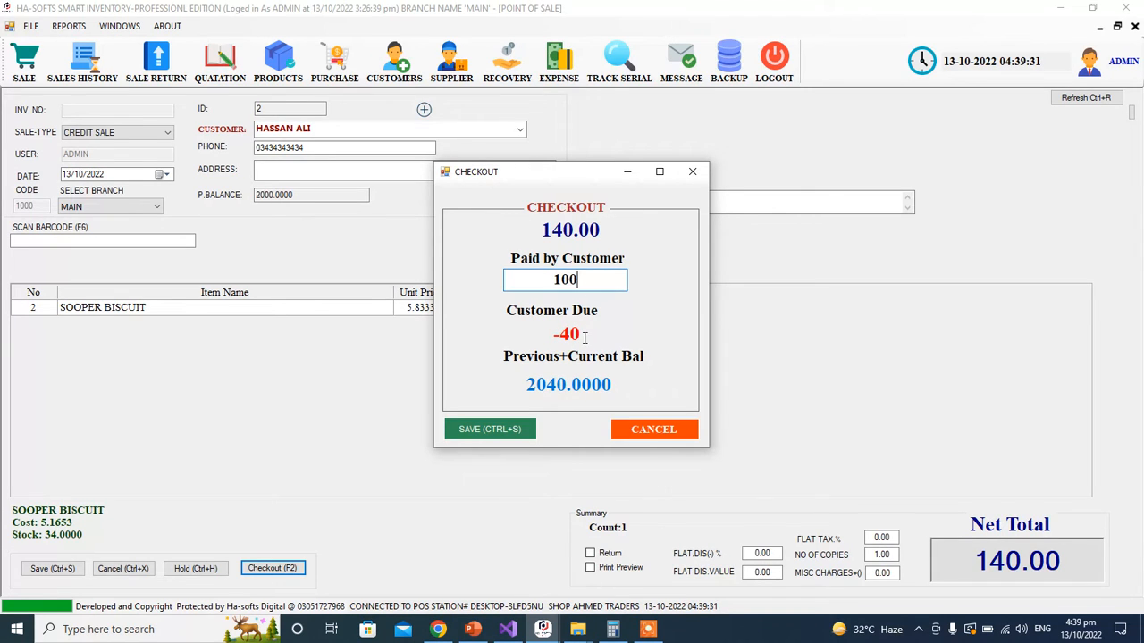
left_click_drag(579, 333, 559, 335)
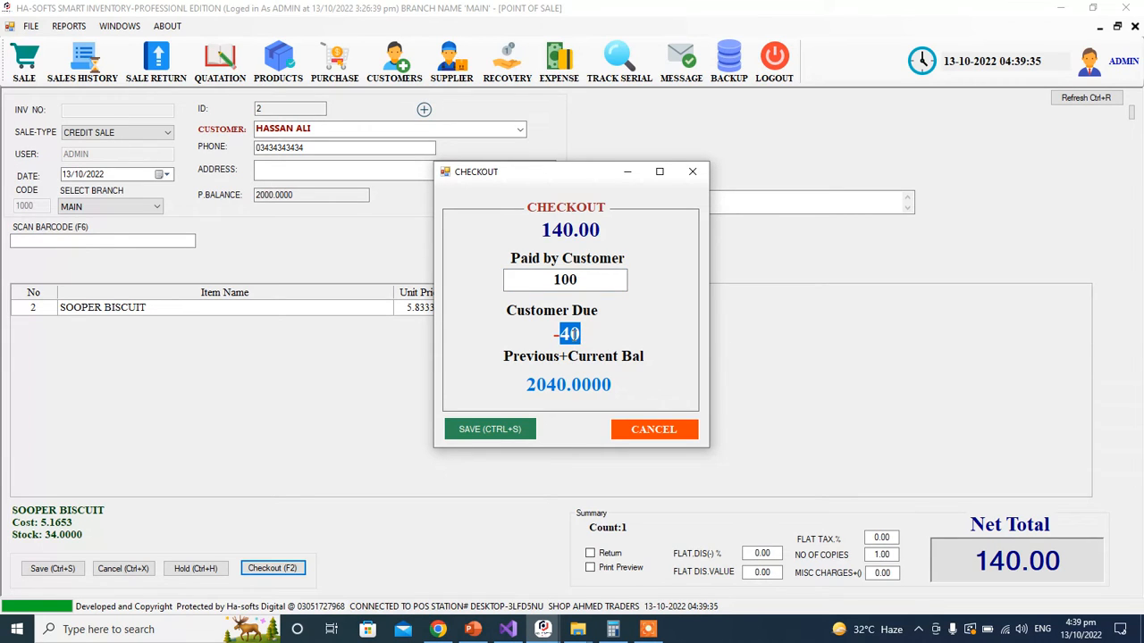
Step: Try paid amounts of 500, 40 and 100, then set Paid by Customer back to 0
double_click(582, 279)
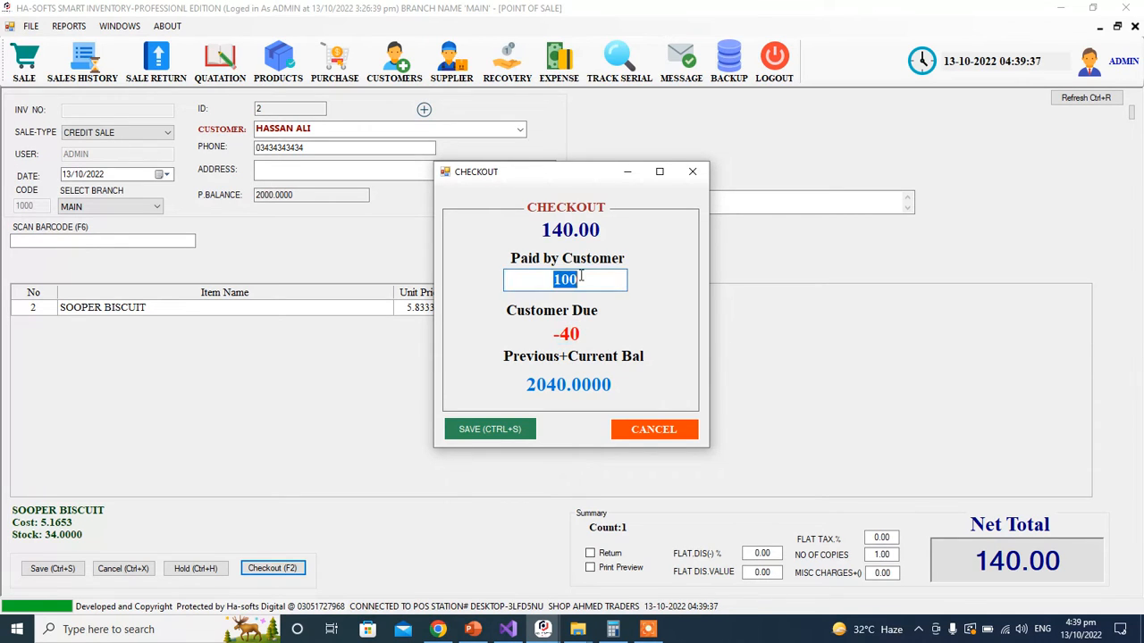
type("500")
key("BackSpace")
key("BackSpace")
key("BackSpace")
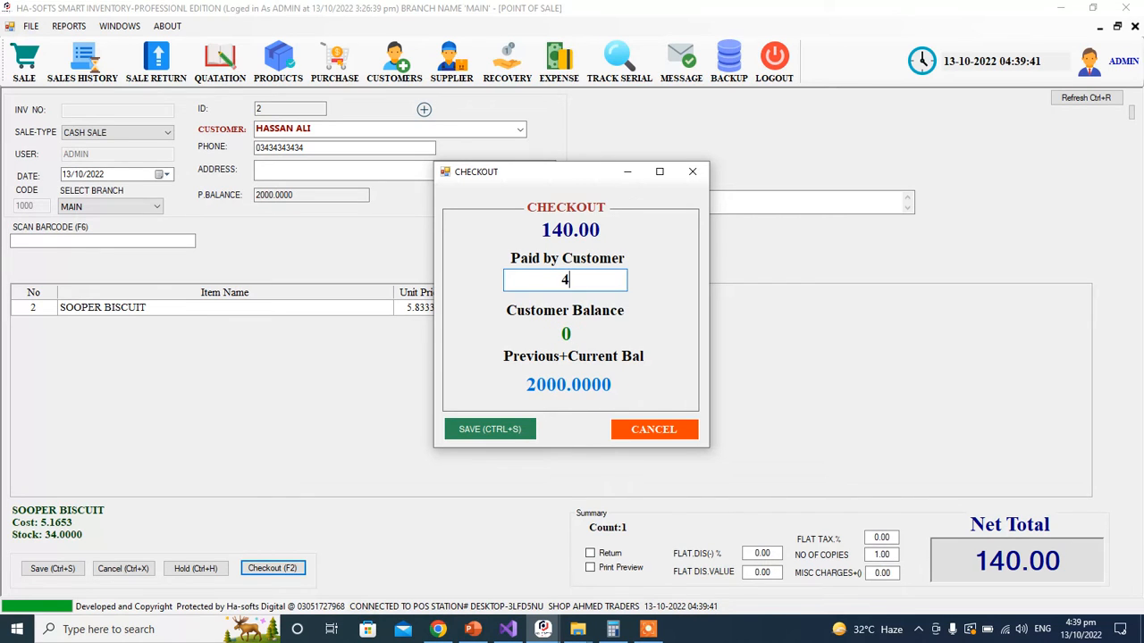
type("40")
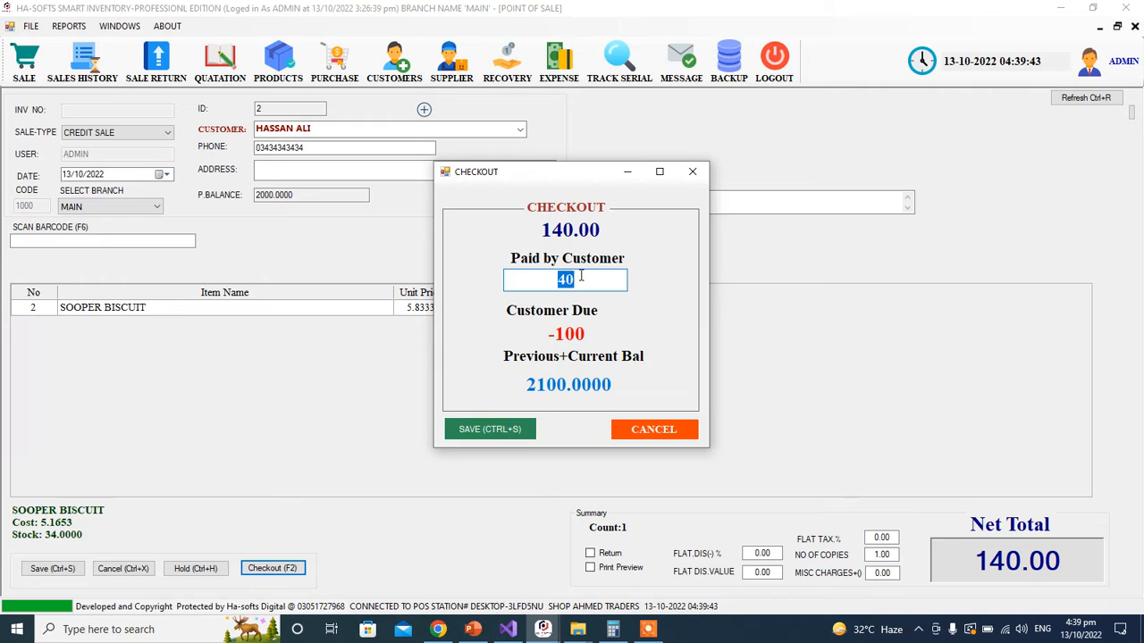
double_click(580, 277)
type("100")
key("BackSpace")
key("BackSpace")
key("BackSpace")
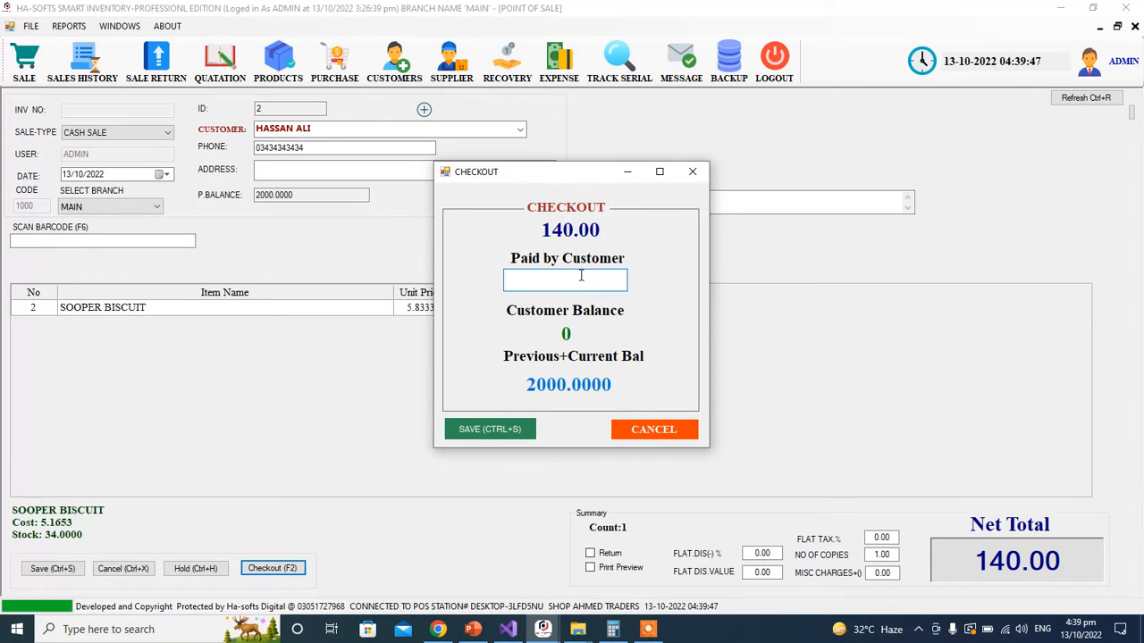
type("0")
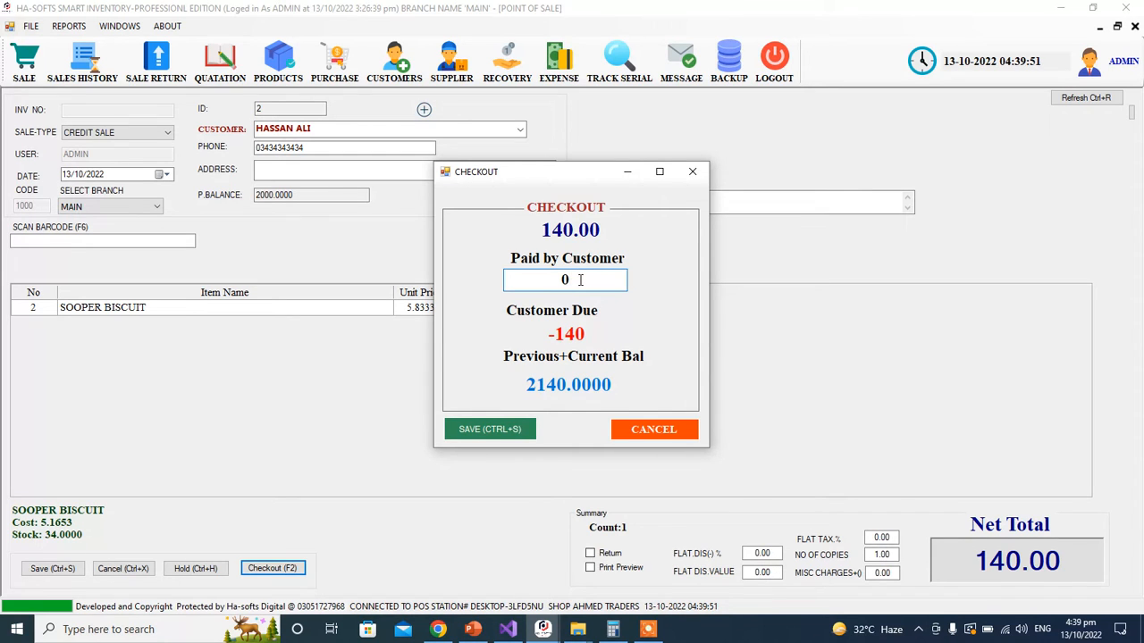
left_click(692, 171)
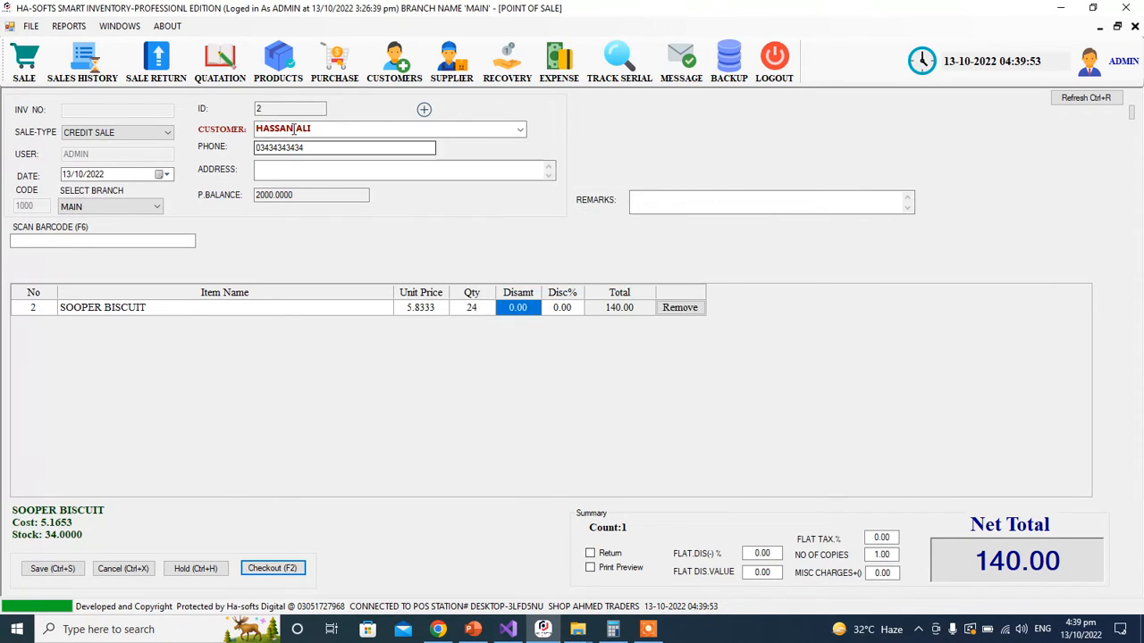
left_click(394, 61)
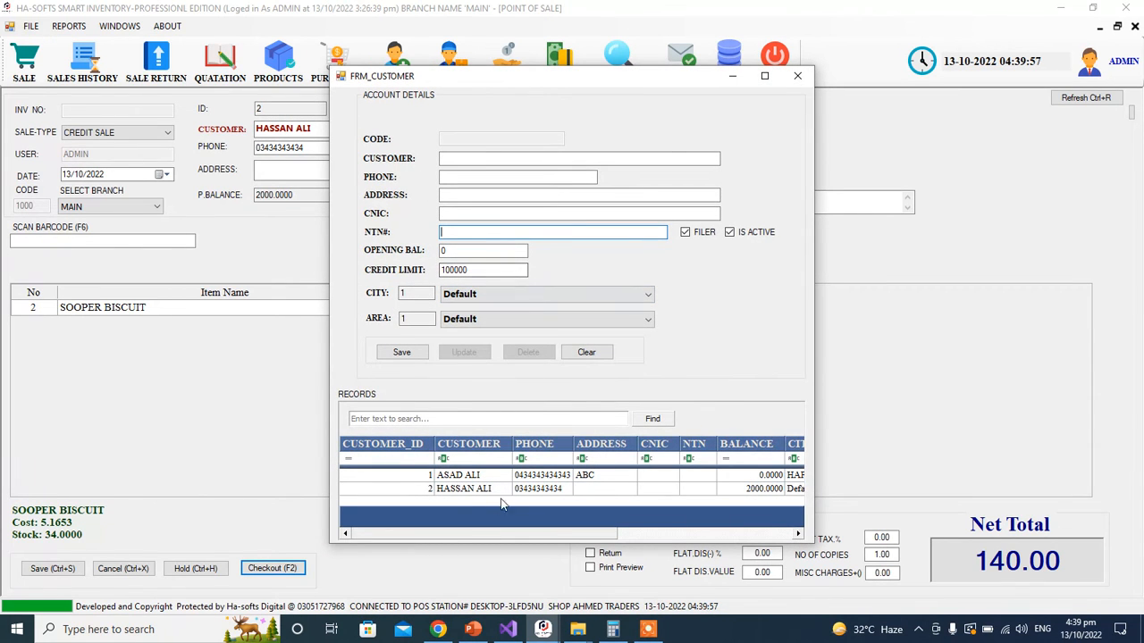
left_click(466, 478)
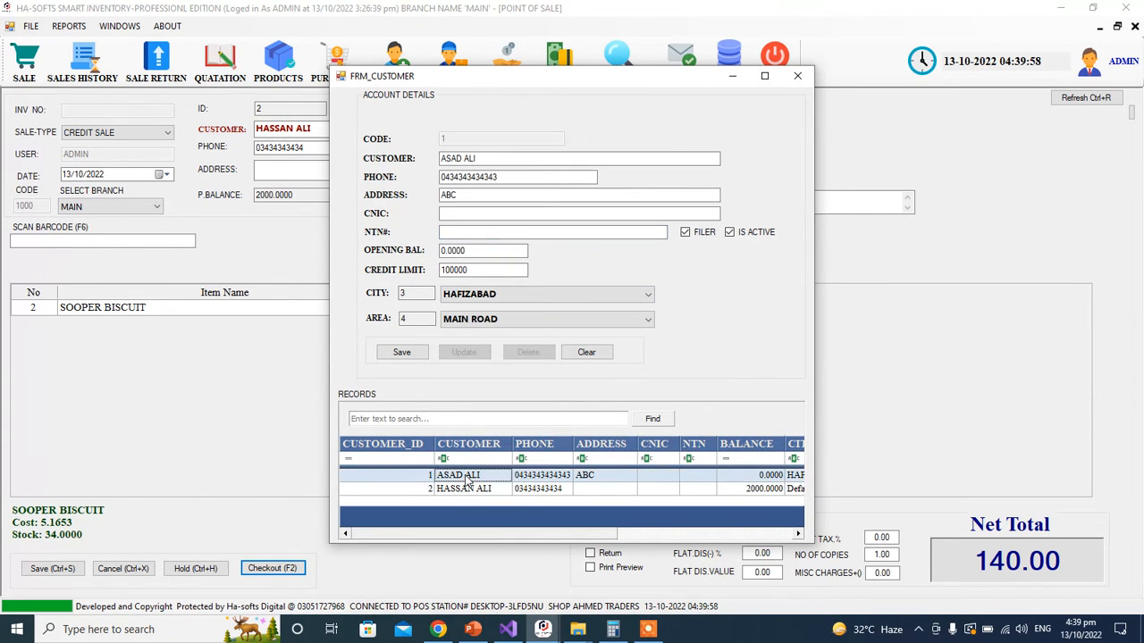
double_click(474, 275)
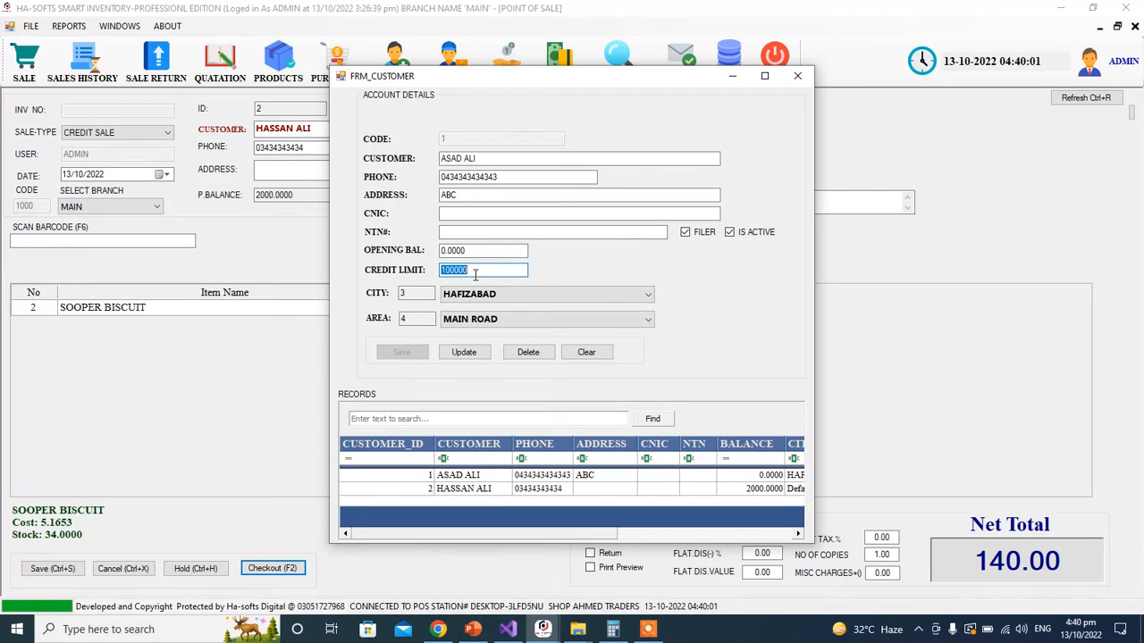
type("80000")
key("BackSpace")
double_click(449, 271)
left_click(450, 271)
double_click(468, 272)
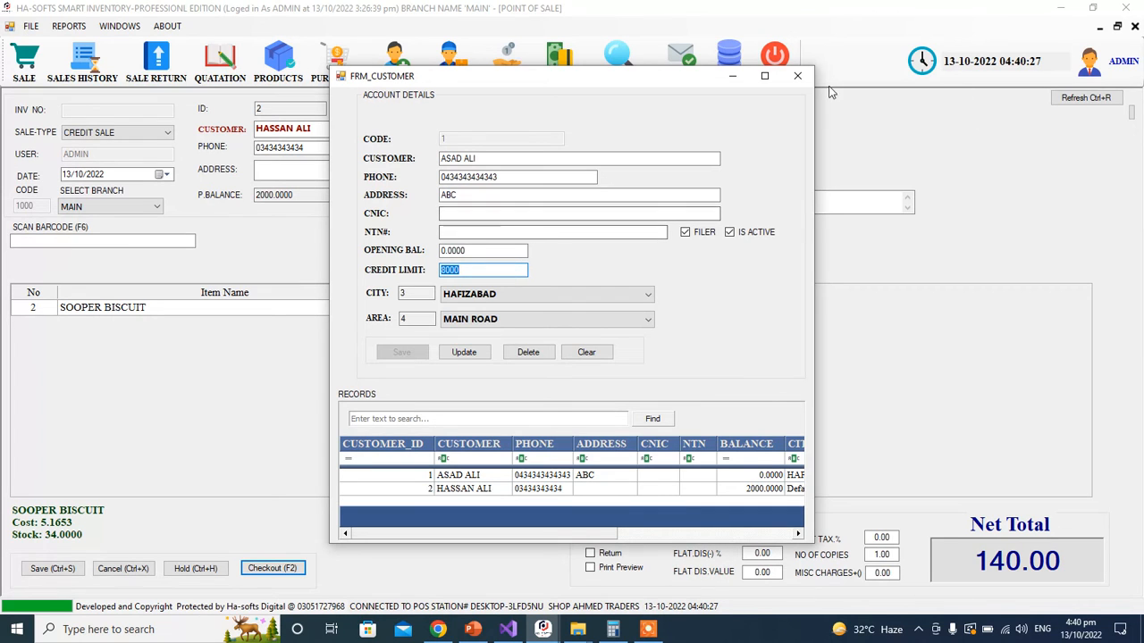
left_click(796, 77)
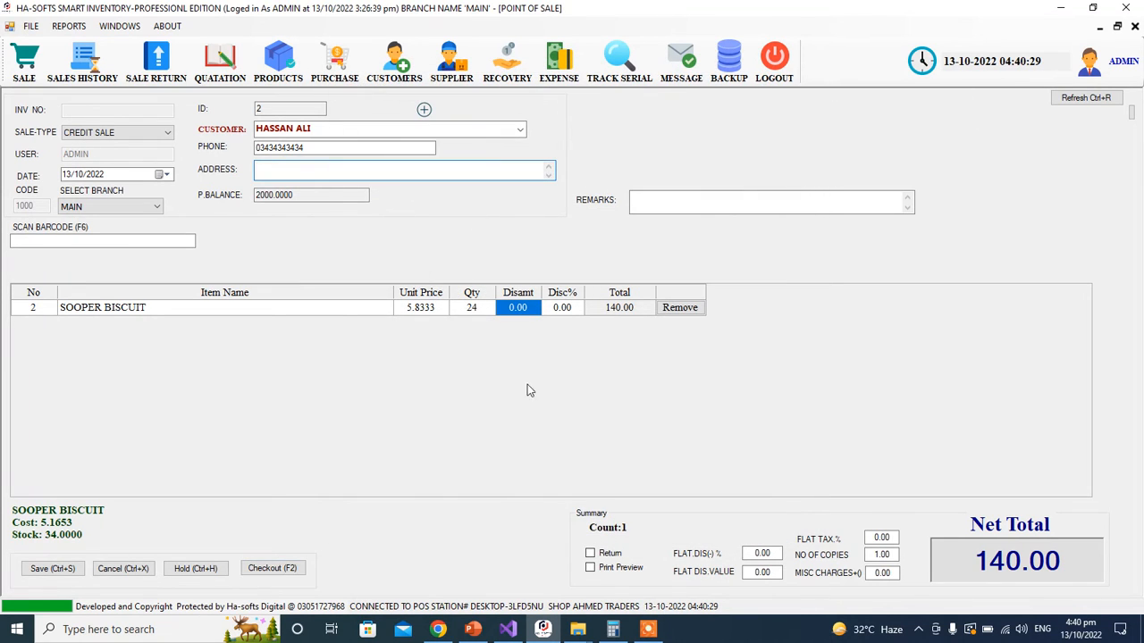
Step: Check out the 140.00 sale with 0 paid, save it, acknowledge the account entry and skip the receipt
left_click(272, 569)
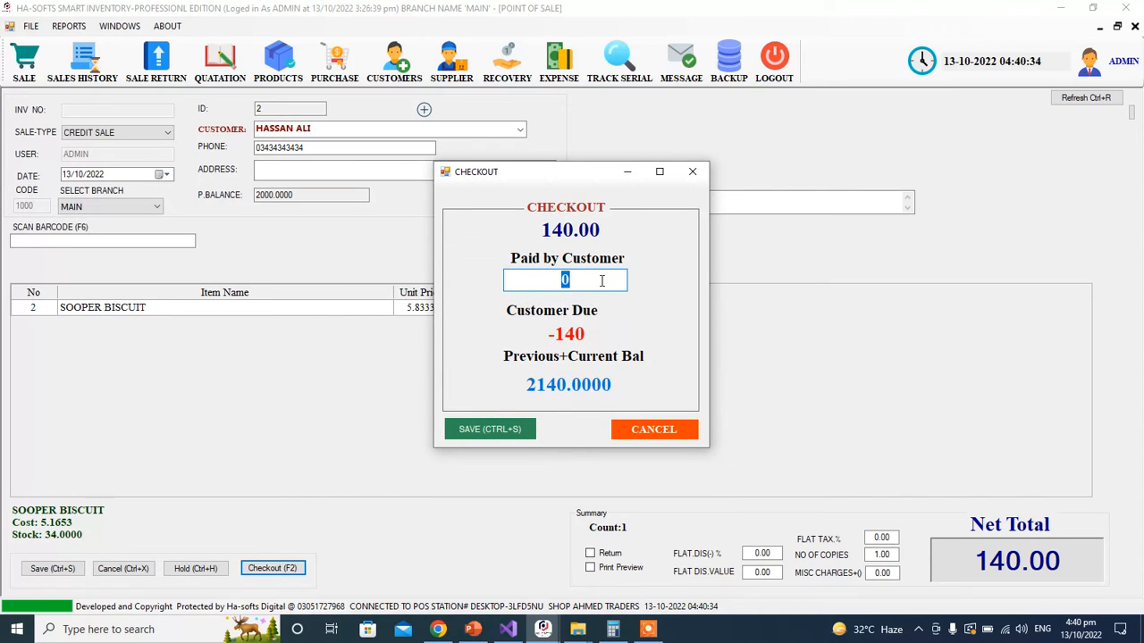
type("0")
left_click(515, 435)
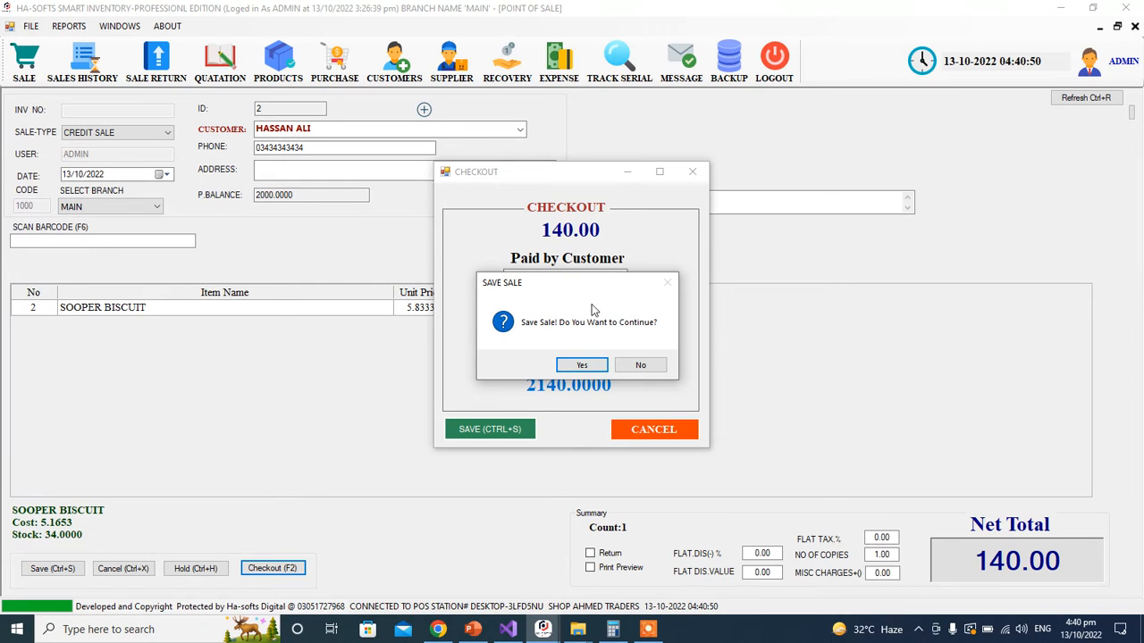
mouse_move(572, 284)
left_mouse_down()
mouse_move(549, 402)
mouse_move(634, 449)
mouse_move(556, 299)
mouse_move(558, 272)
left_mouse_up()
left_click(585, 350)
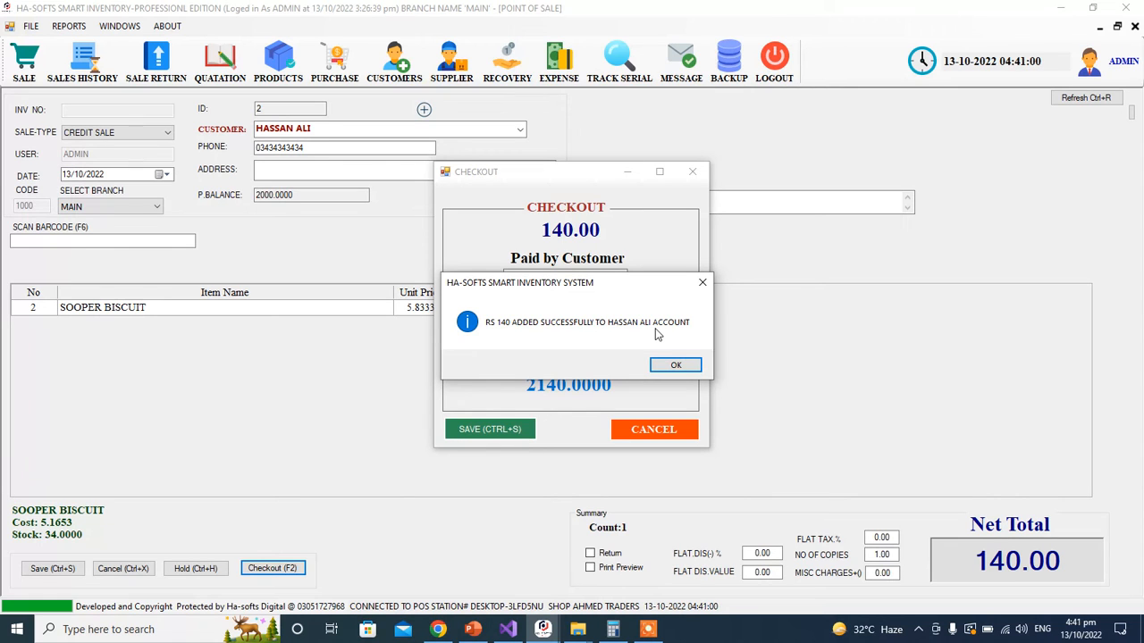
left_click(674, 364)
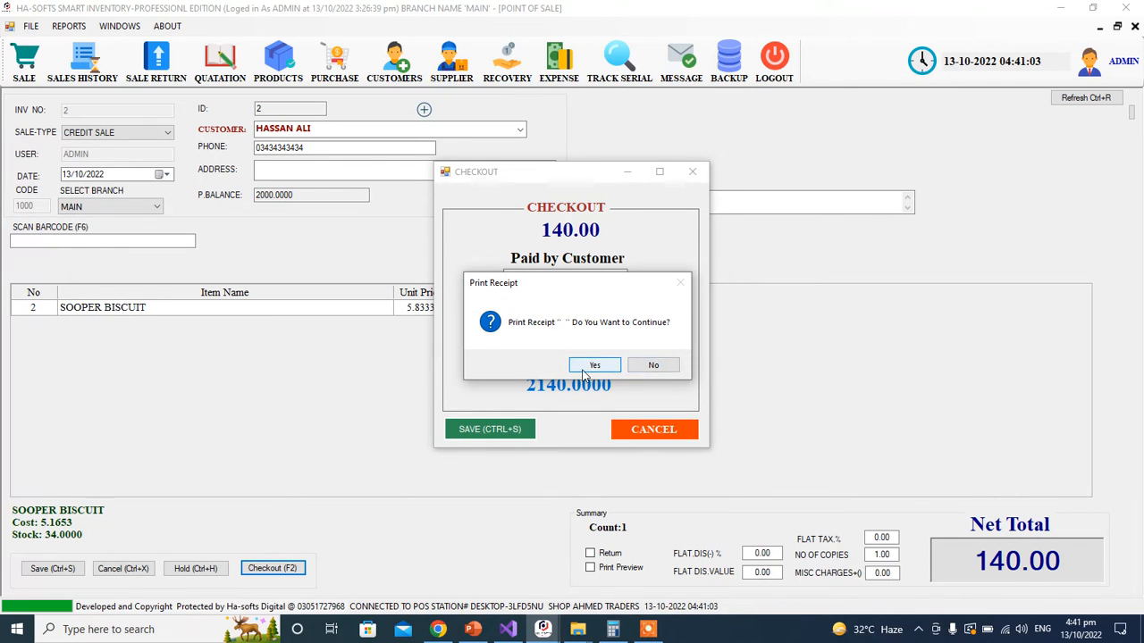
left_click(656, 366)
Step: Open invoice 2 from Sales History and view its sales slip at 200% zoom
left_click(658, 369)
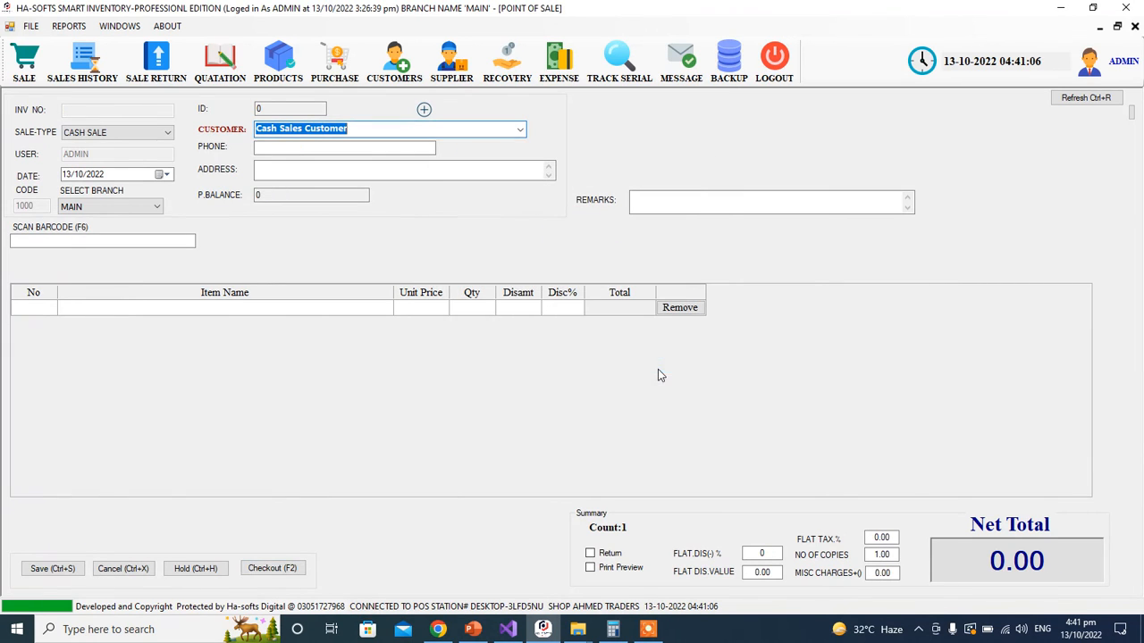
left_click(83, 61)
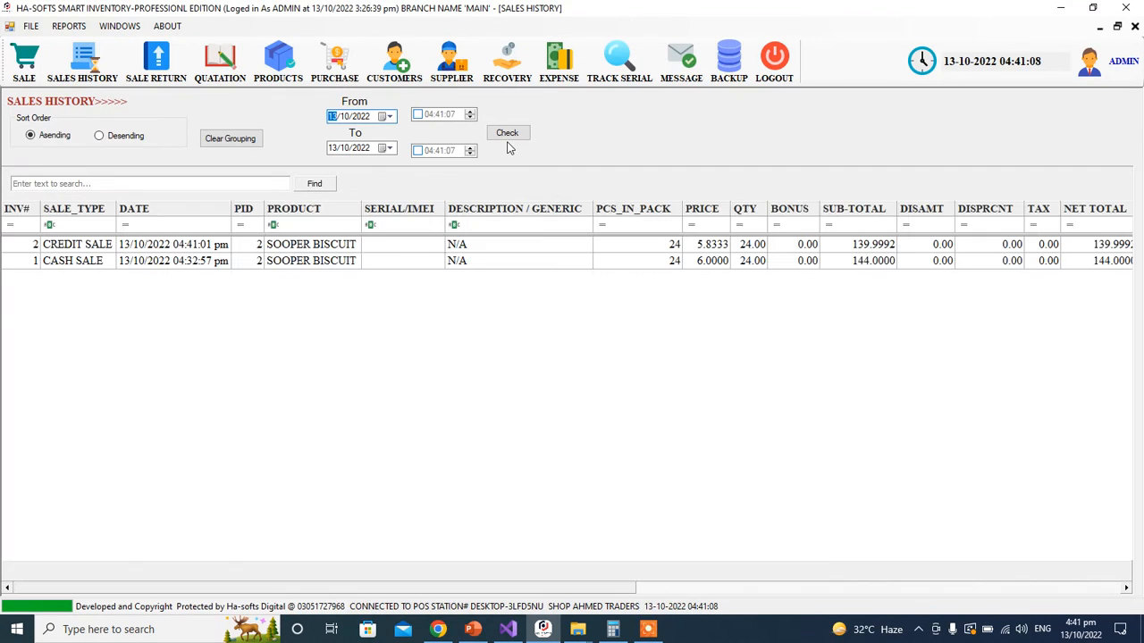
double_click(401, 248)
left_click(478, 336)
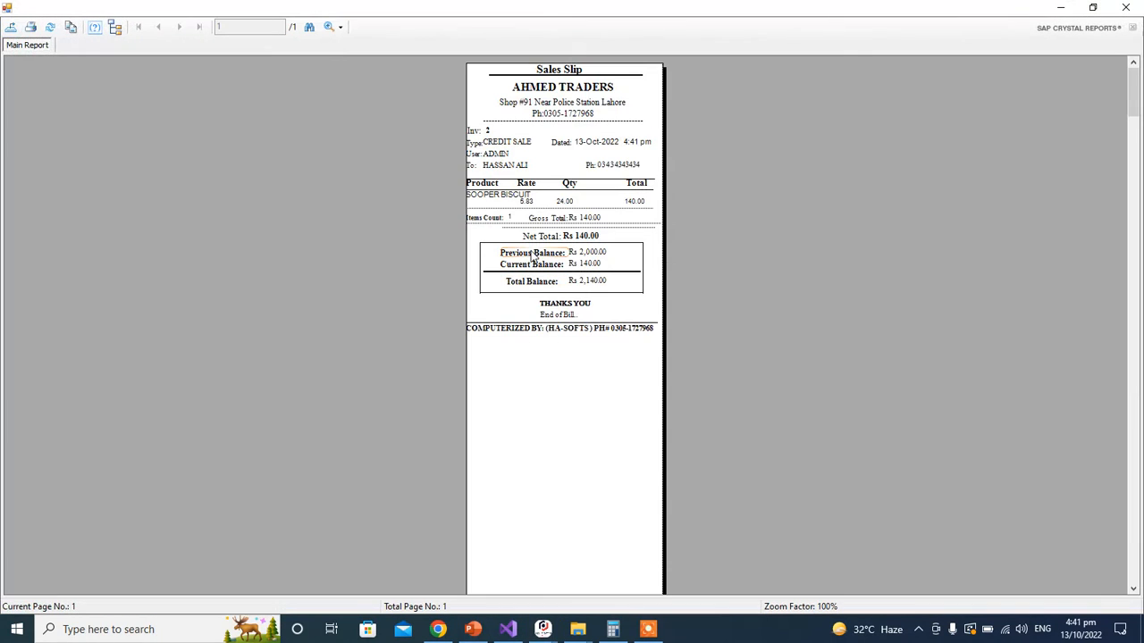
left_click(340, 27)
left_click(357, 107)
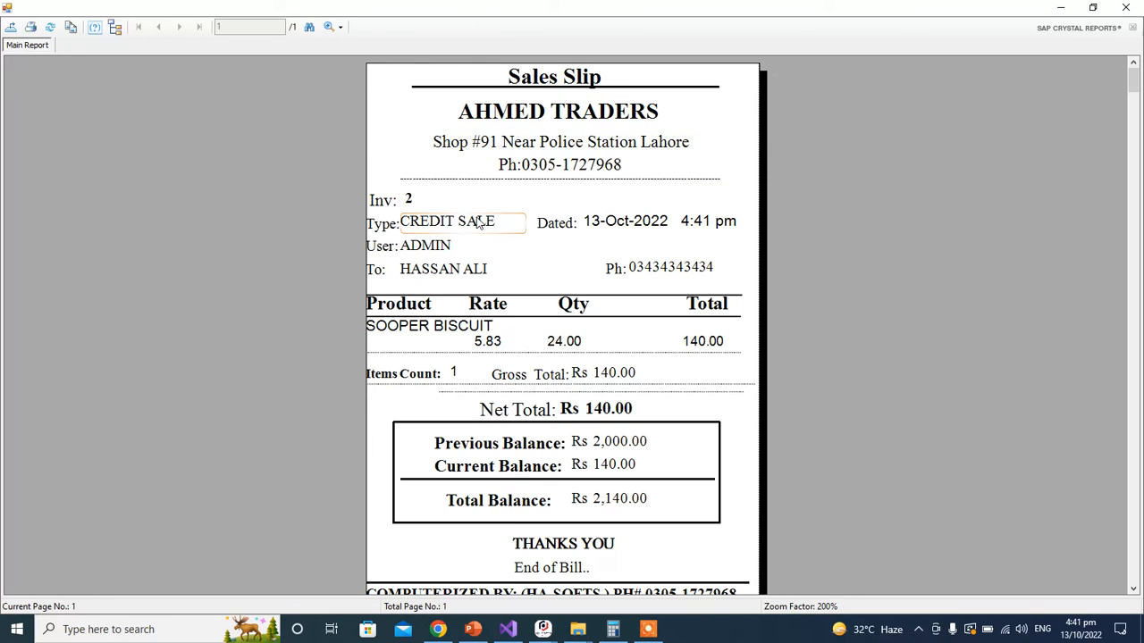
Step: Point out the customer details, invoice date and the SOOPER BISCUIT line: 24 at 5.83, totalling 140.00
left_click(462, 272)
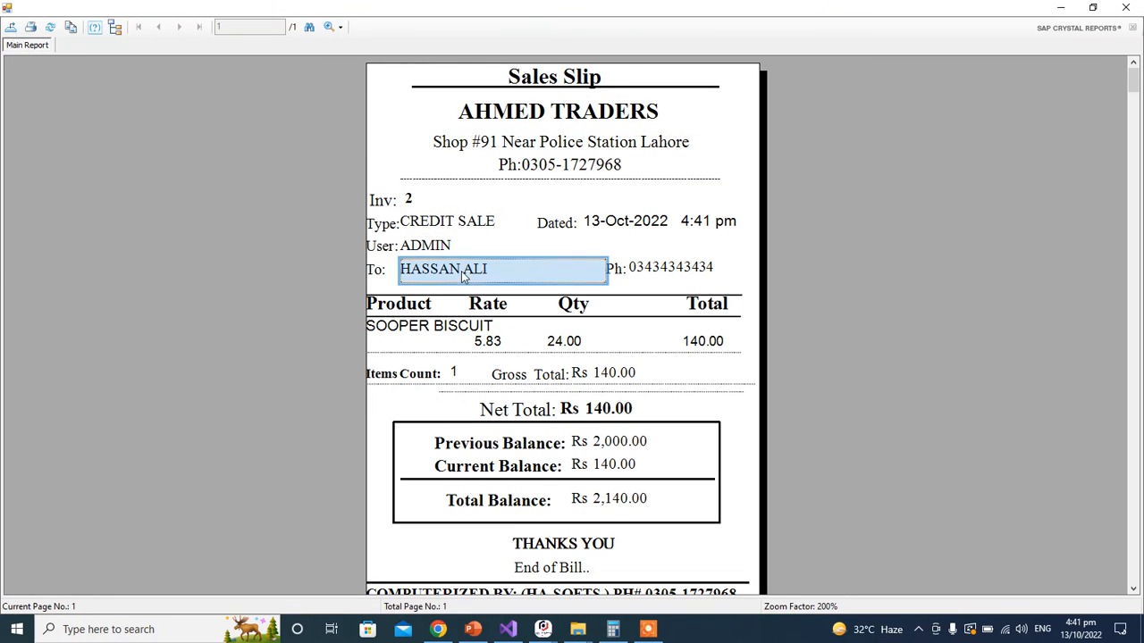
left_click(639, 268)
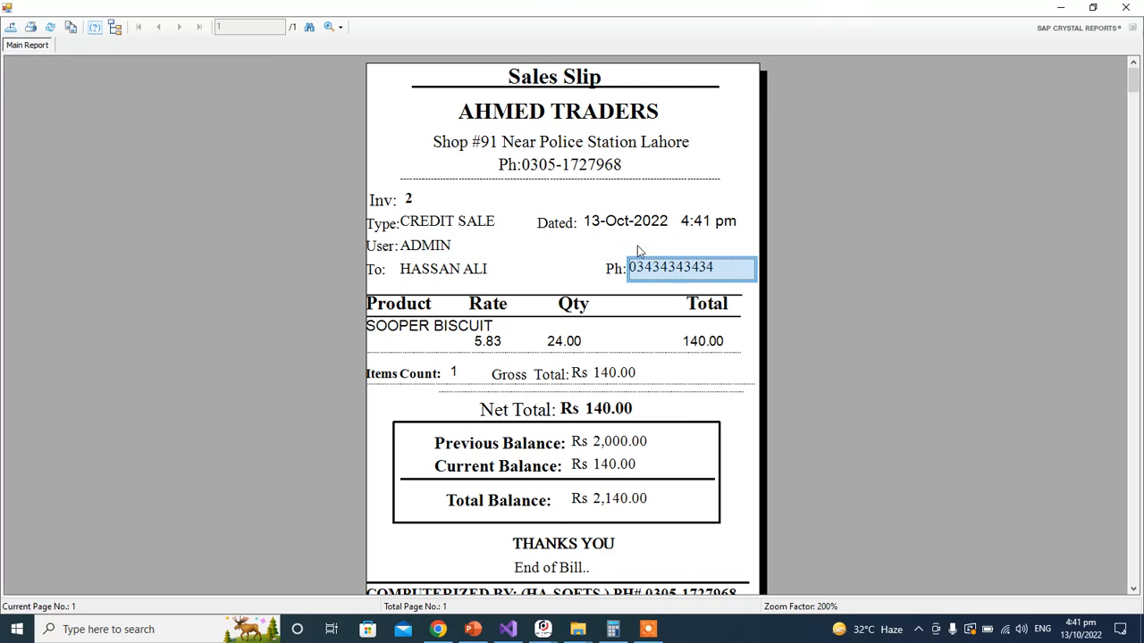
left_click(648, 225)
scroll(625, 268, "down", 1)
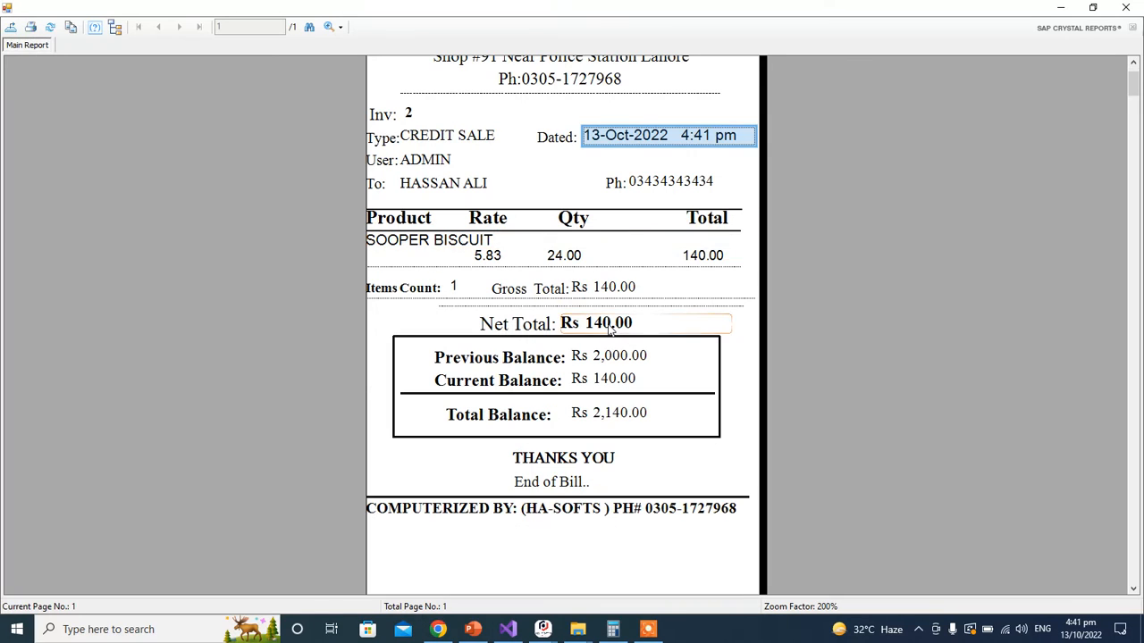
left_click(463, 245)
left_click(492, 256)
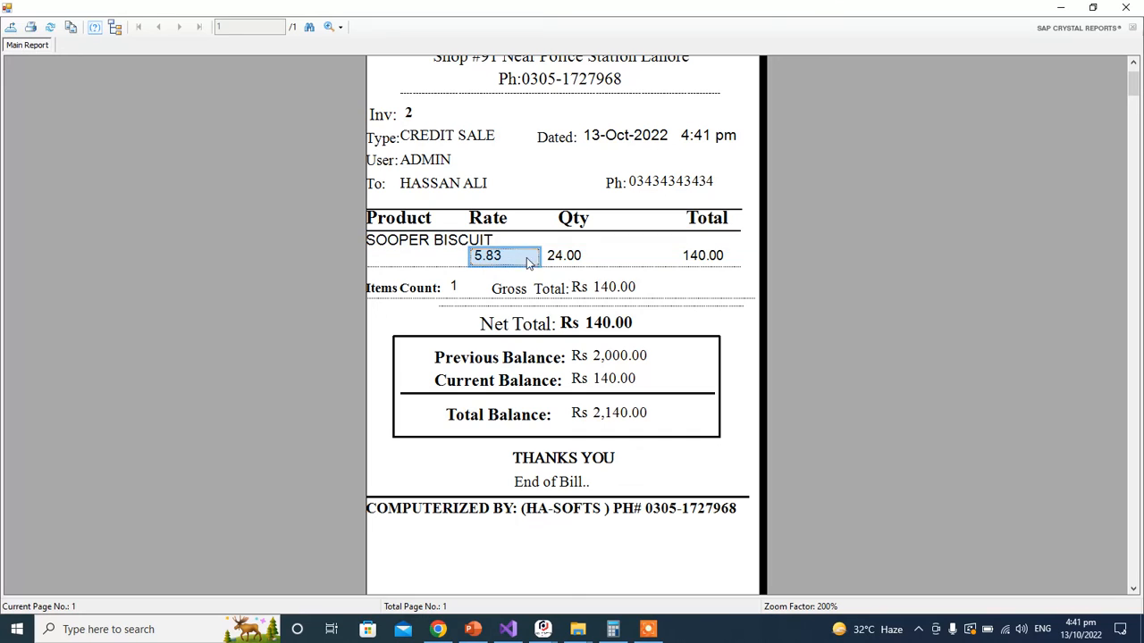
left_click(709, 259)
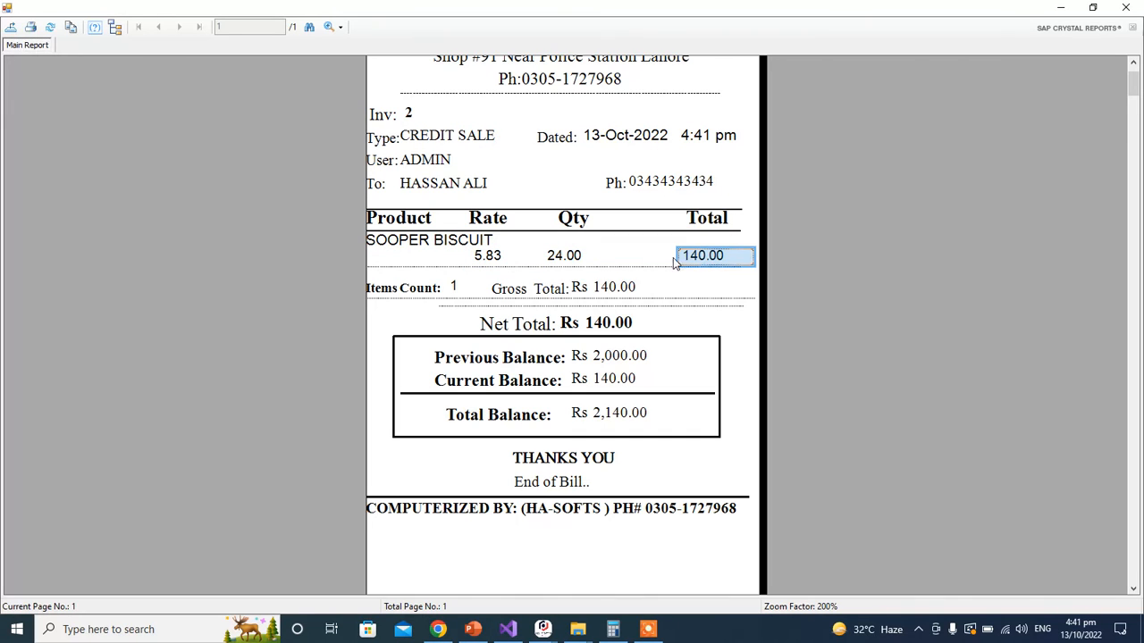
left_click(563, 257)
Step: Point out the Rs 140.00 gross total, 1 item, Rs 140.00 current balance and Rs 2,140.00 total balance
left_click(554, 288)
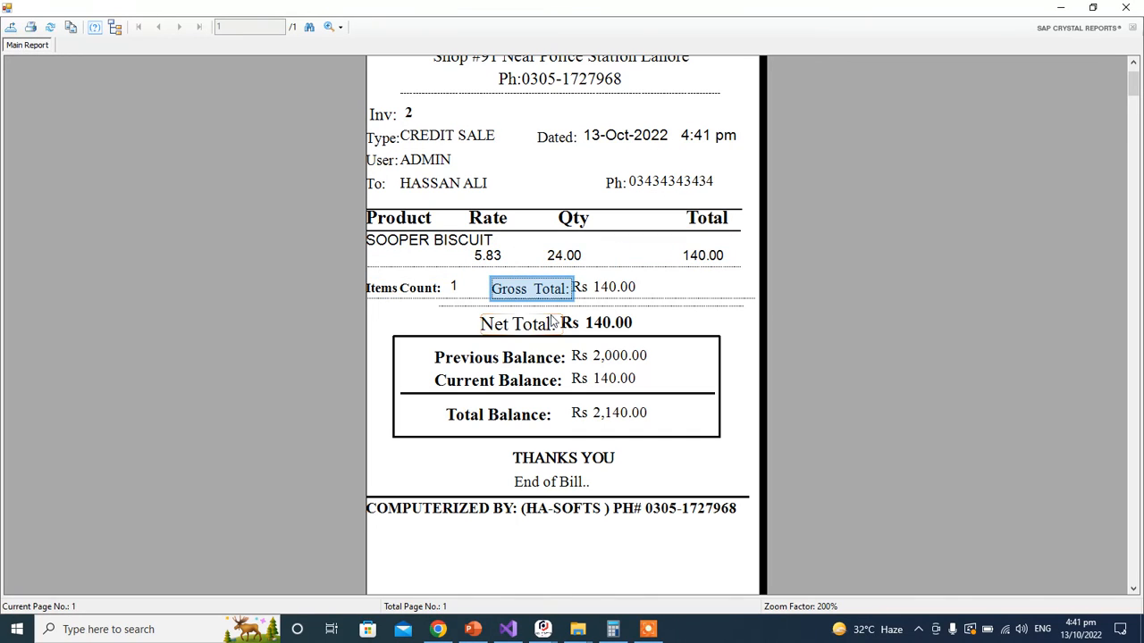
left_click(607, 289)
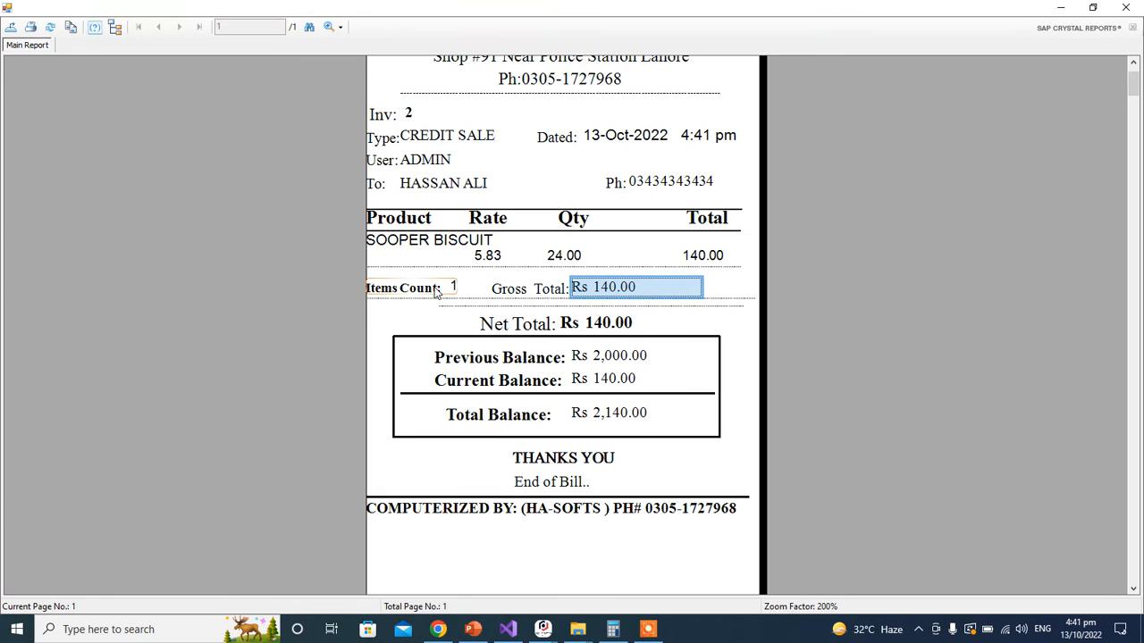
left_click(437, 291)
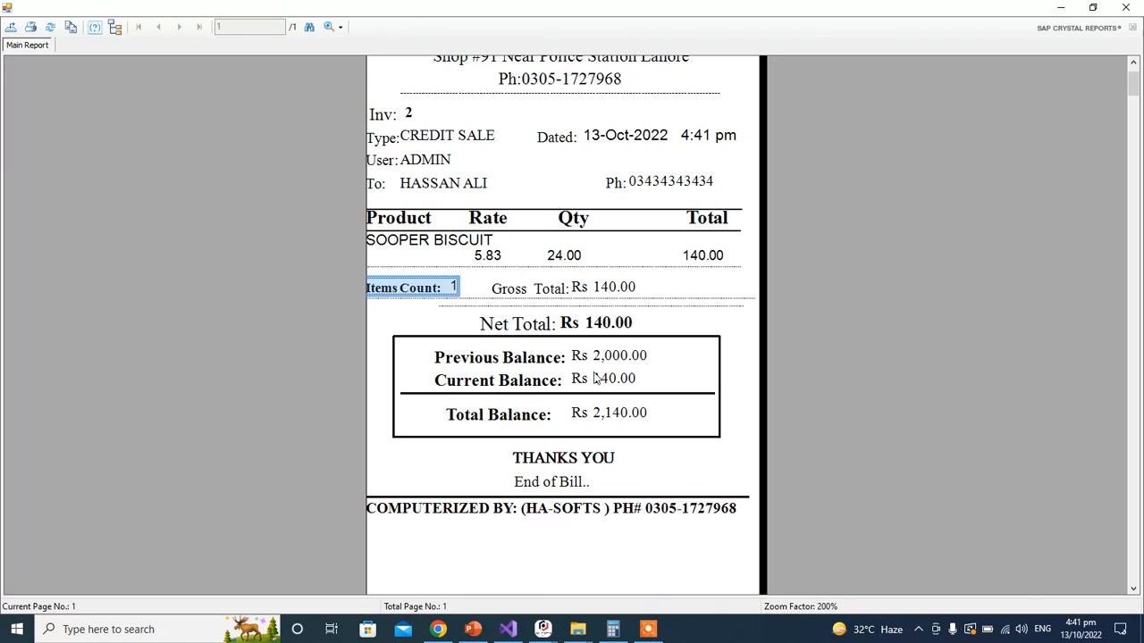
left_click(636, 381)
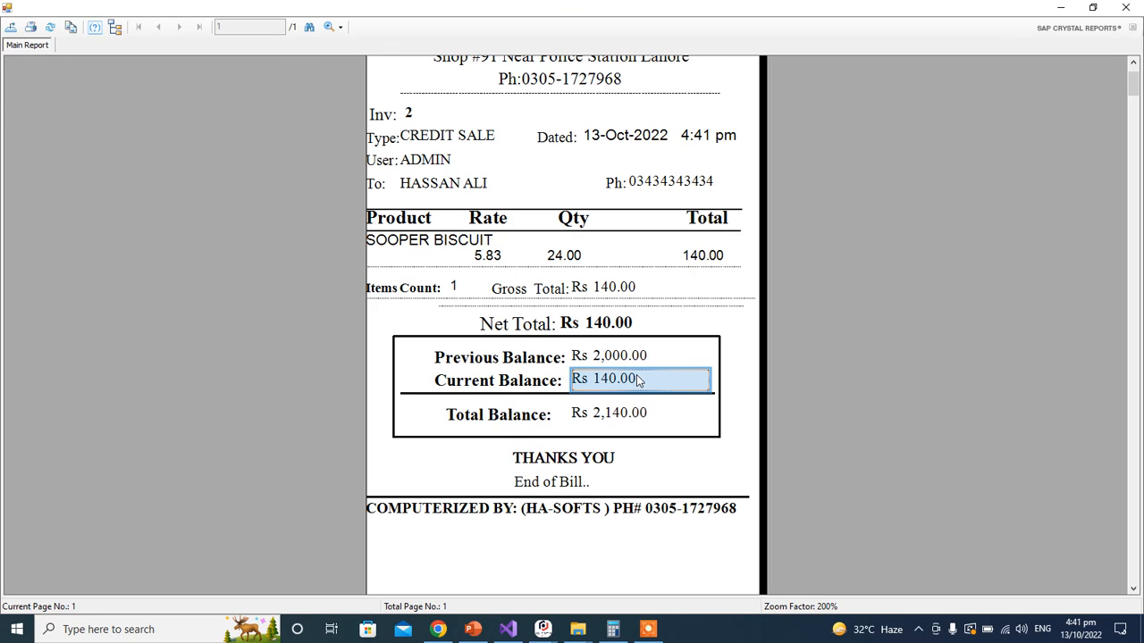
left_click(614, 420)
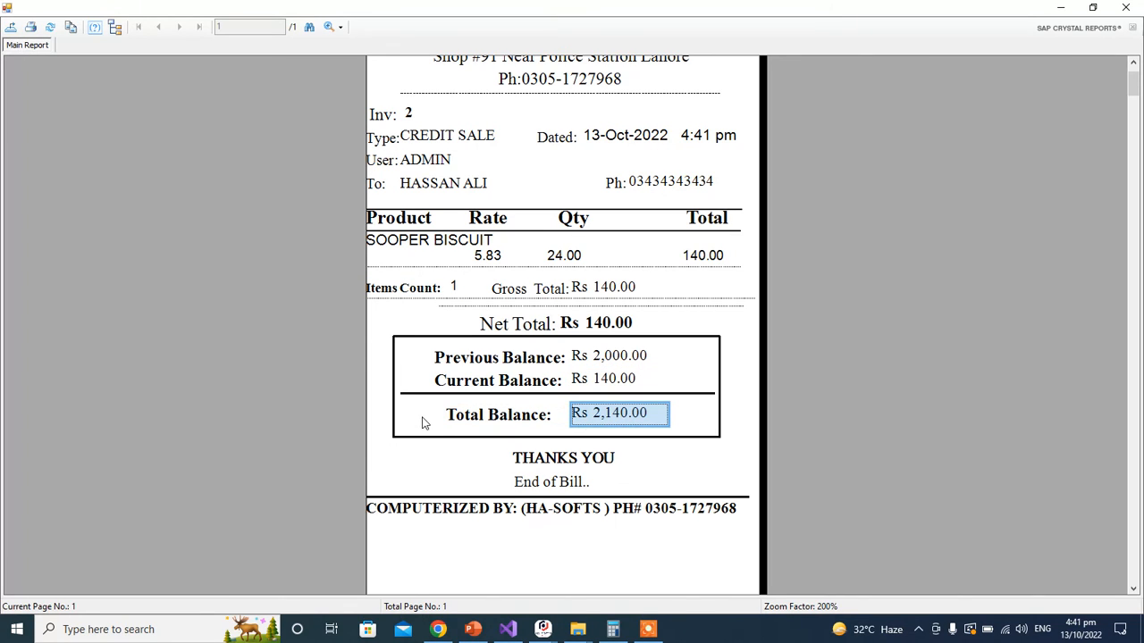
left_click(632, 435)
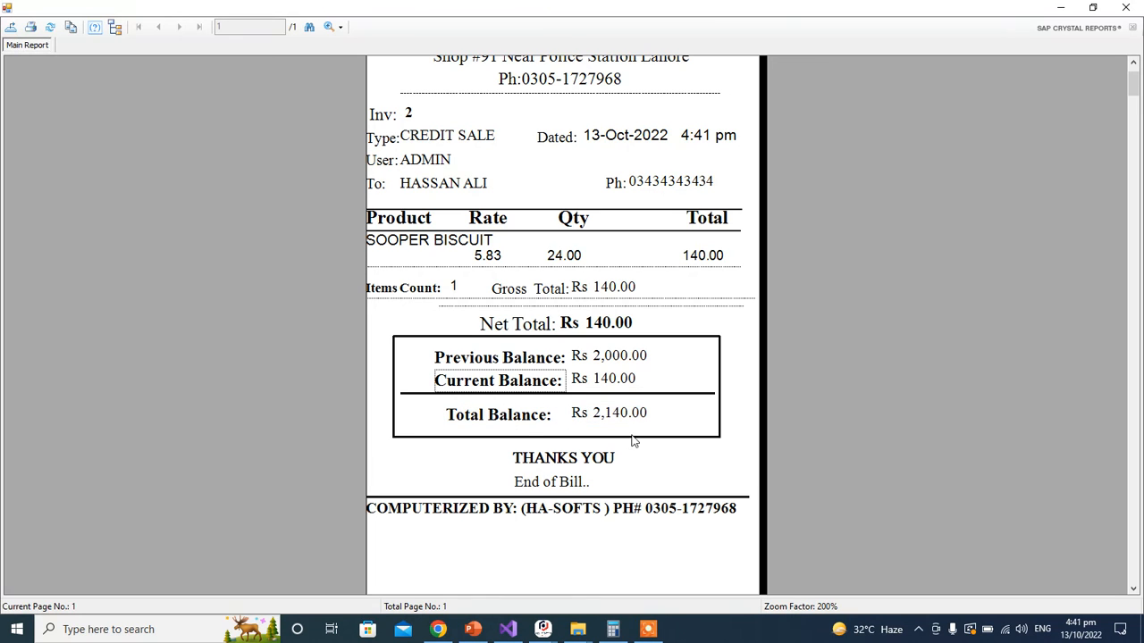
scroll(601, 345, "up", 2)
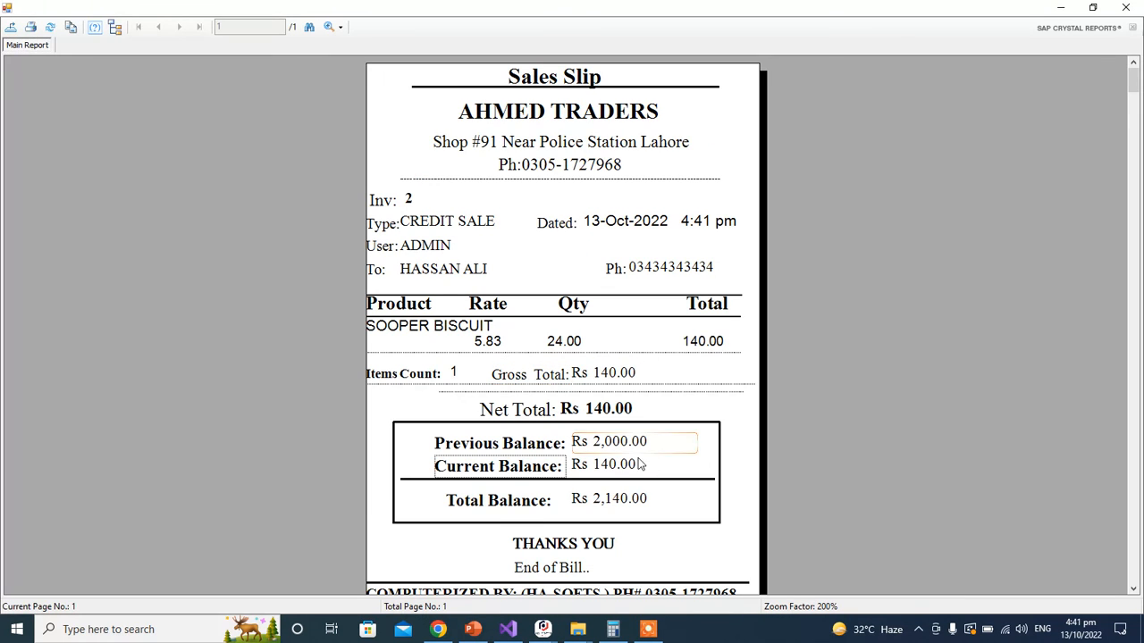
scroll(579, 475, "down", 2)
scroll(579, 476, "up", 2)
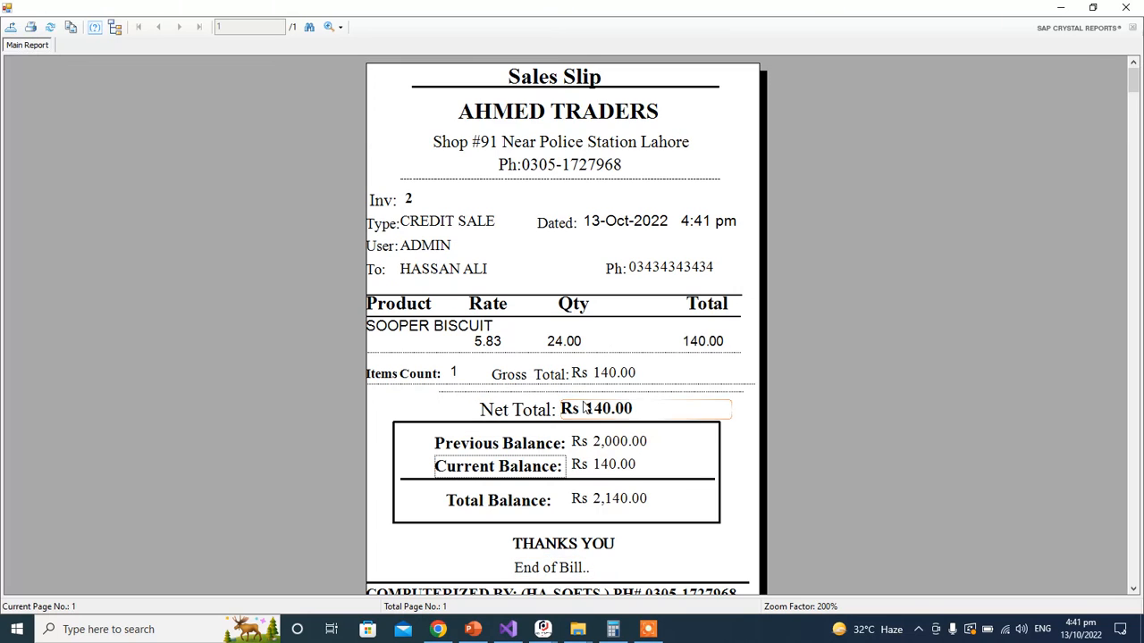
Step: Close the Crystal Reports sales slip viewer and the Sales History window
left_click(1125, 7)
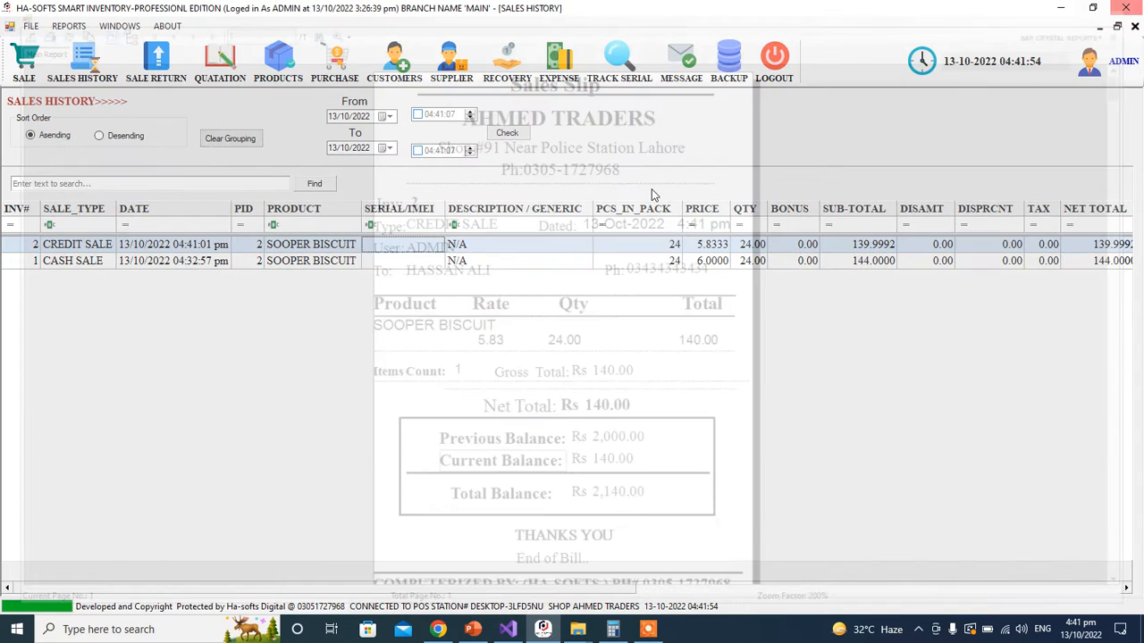
left_click(1135, 27)
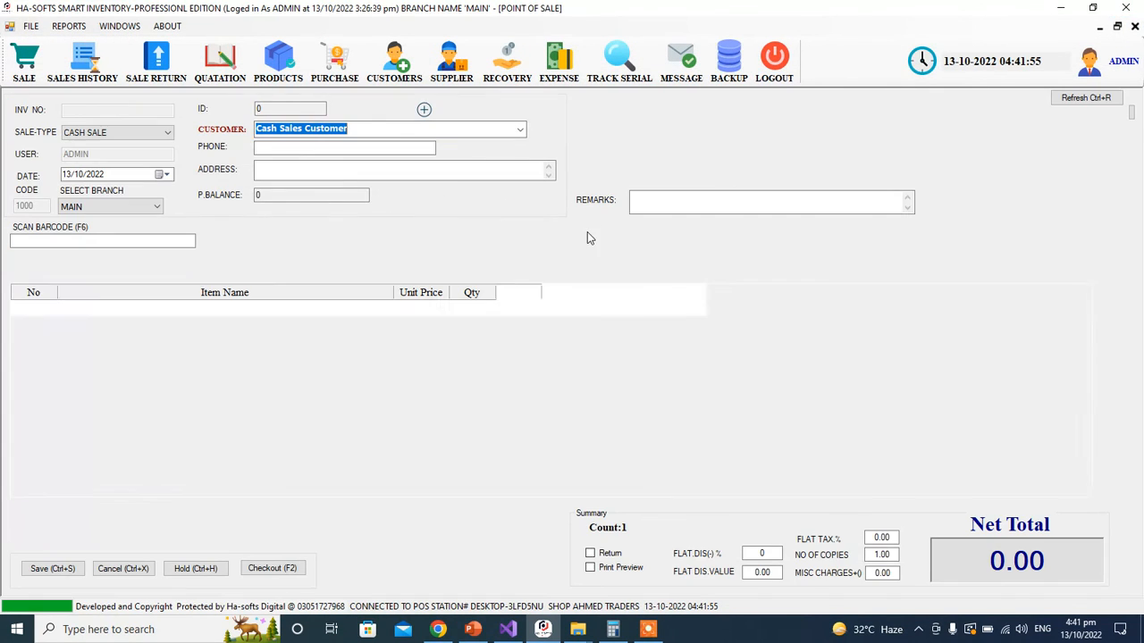